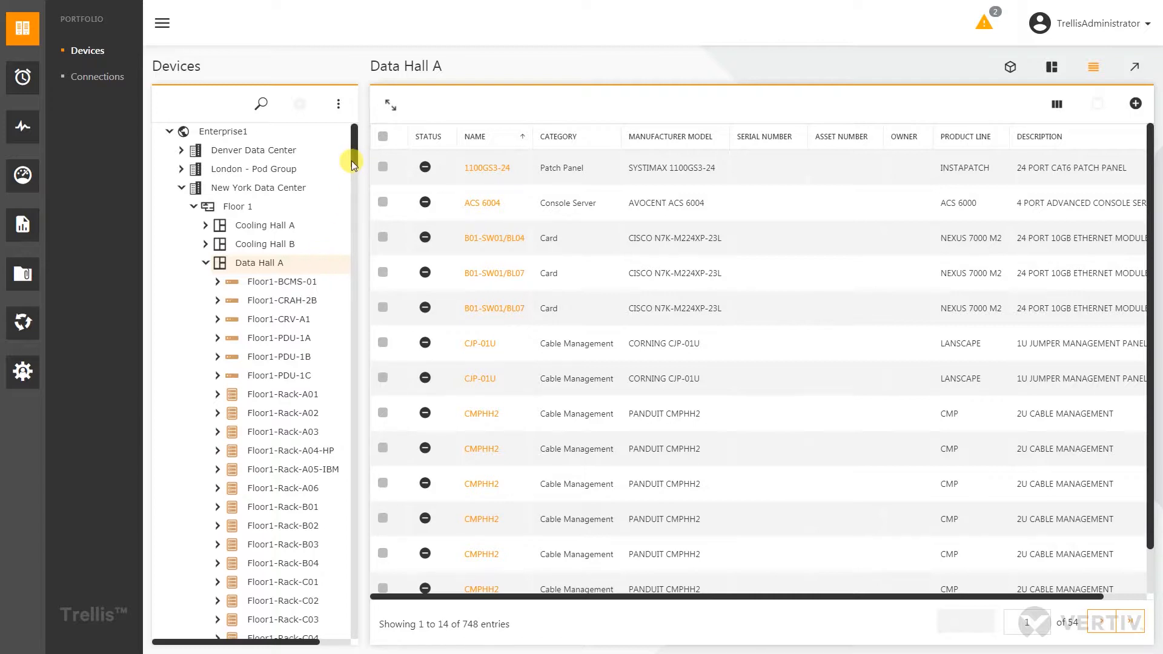
Open the details of Floor1-Rack-A01-Dell-01 in rack Floor1-Rack-A01 of Data Hall A, New York Data Center
{"action": "mouse_move", "coordinate": [354, 164]}
{"action": "left_mouse_down"}
{"action": "mouse_move", "coordinate": [354, 223]}
{"action": "mouse_move", "coordinate": [360, 165]}
{"action": "left_mouse_up"}
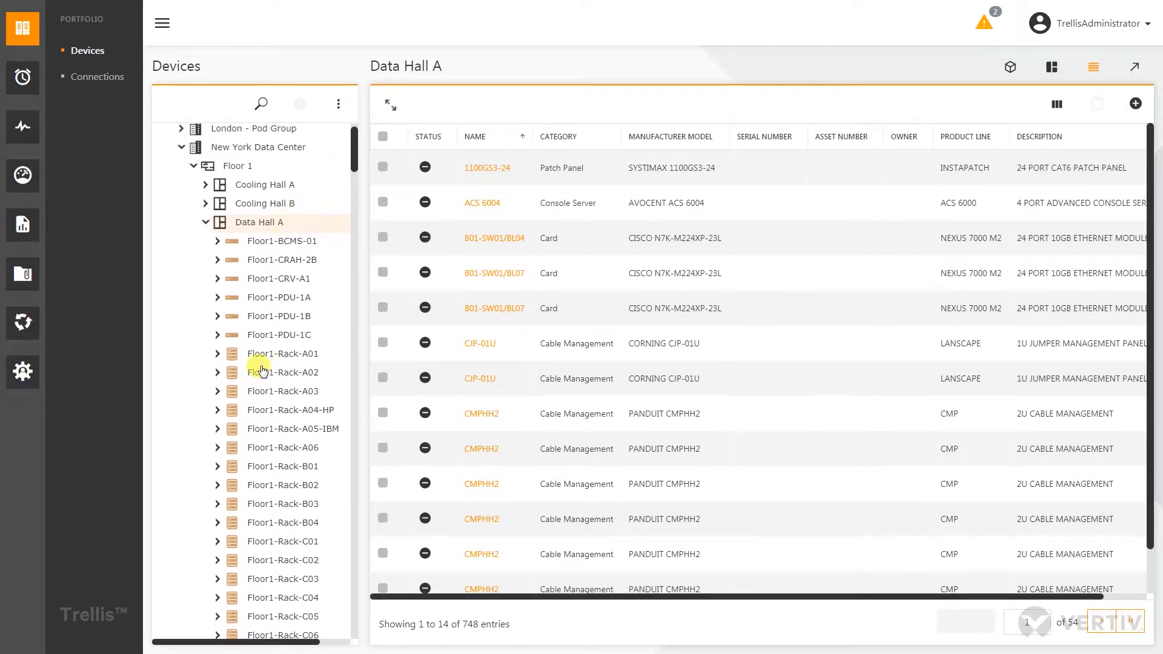
{"action": "left_click", "coordinate": [218, 355]}
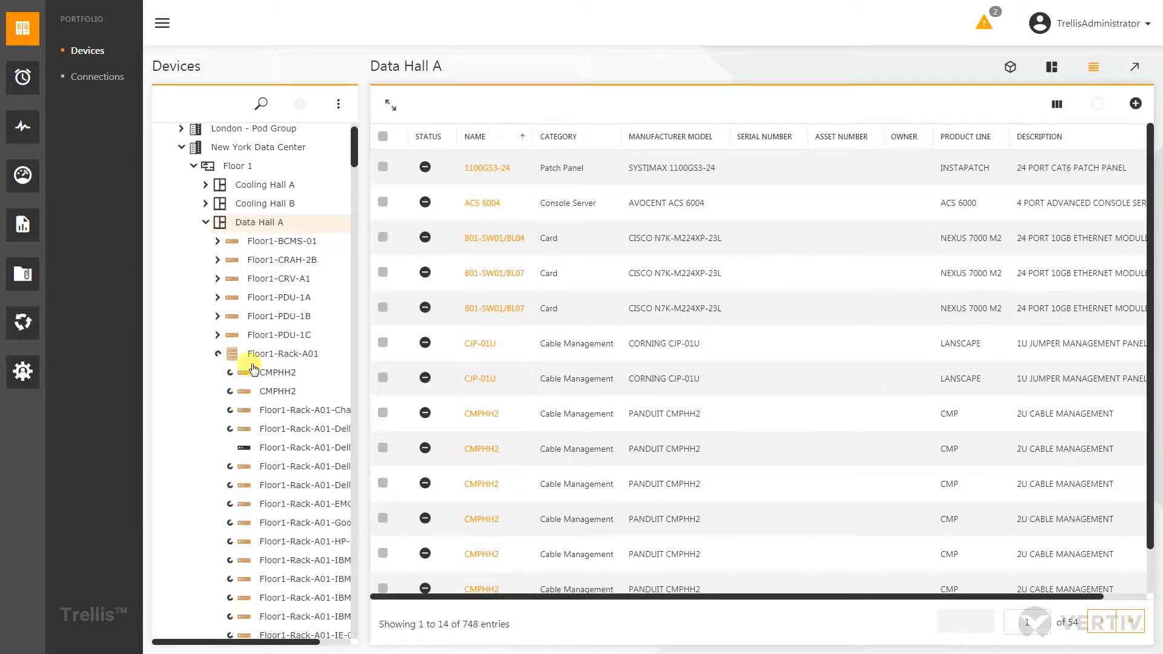
{"action": "left_click", "coordinate": [288, 430]}
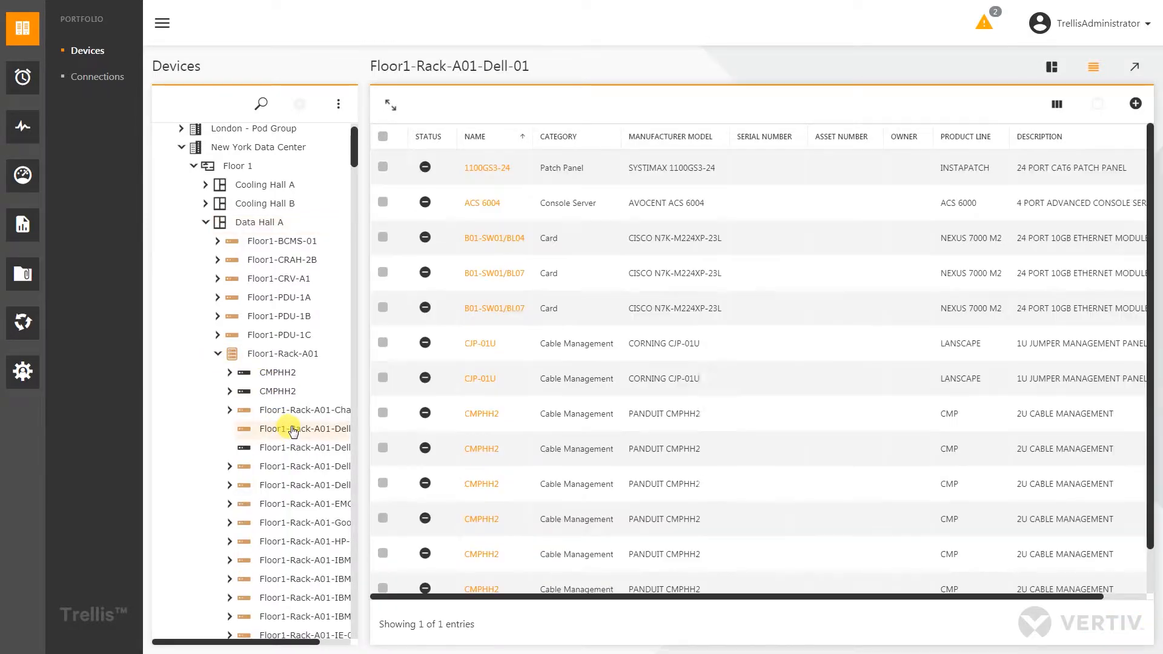
{"action": "left_click", "coordinate": [342, 105]}
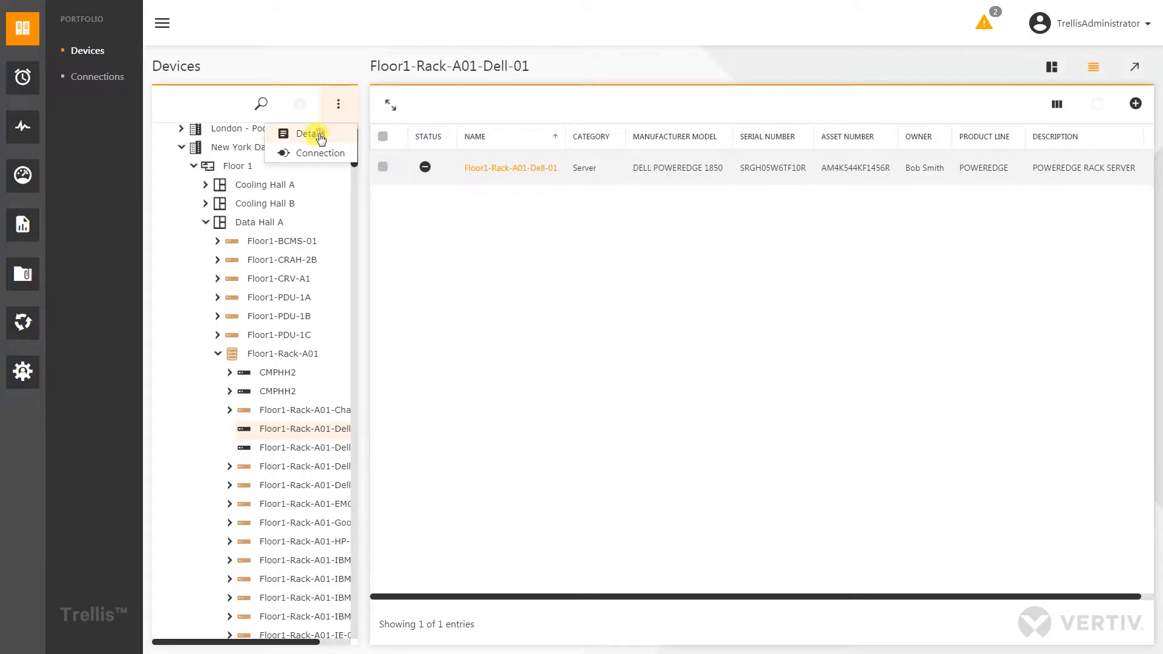
{"action": "left_click", "coordinate": [310, 134]}
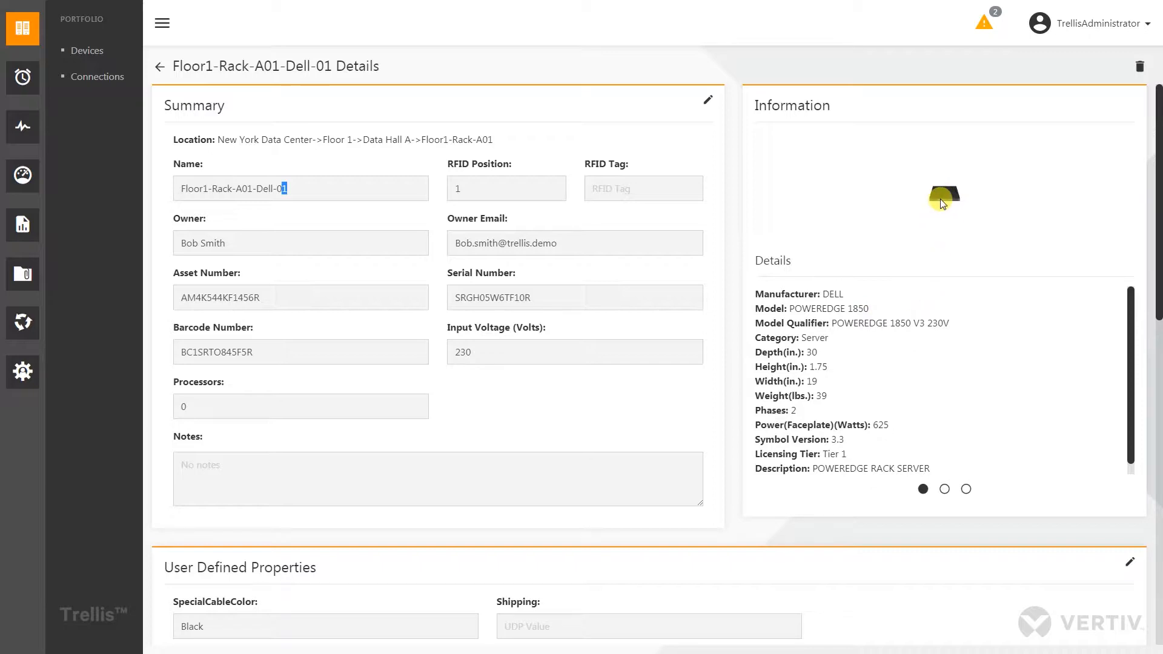
Examine the server's 3D model up close and look through its additional information views, ending on the Ports list
{"action": "scroll", "coordinate": [941, 198], "scroll_direction": "up", "scroll_amount": 5}
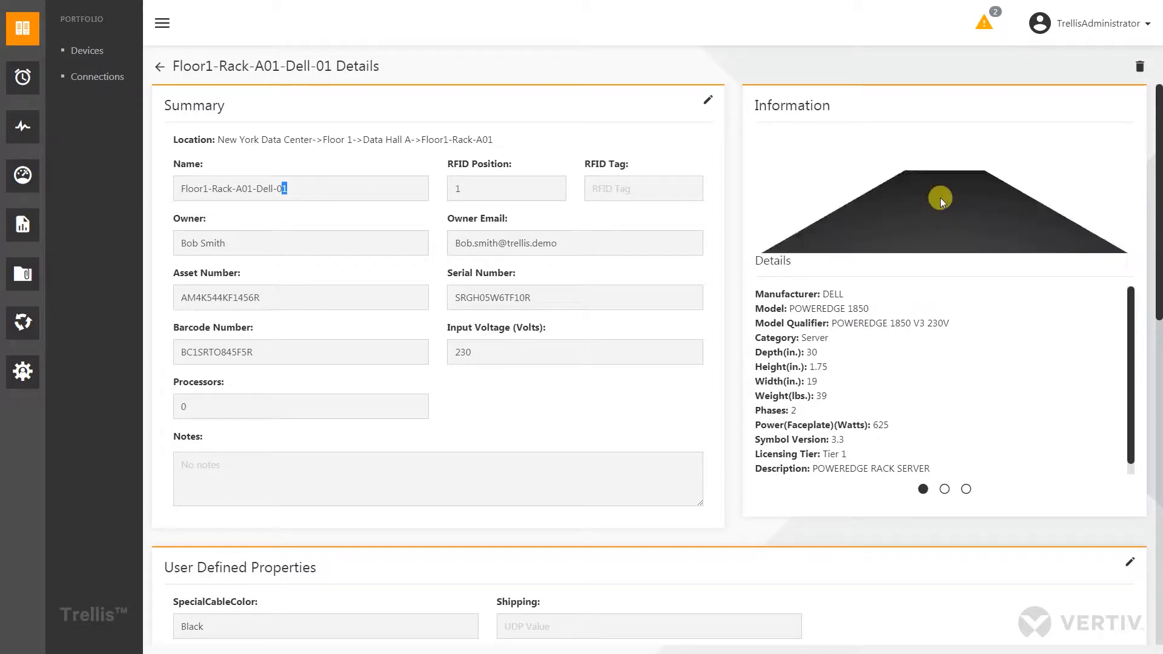
{"action": "scroll", "coordinate": [940, 197], "scroll_direction": "down", "scroll_amount": 3}
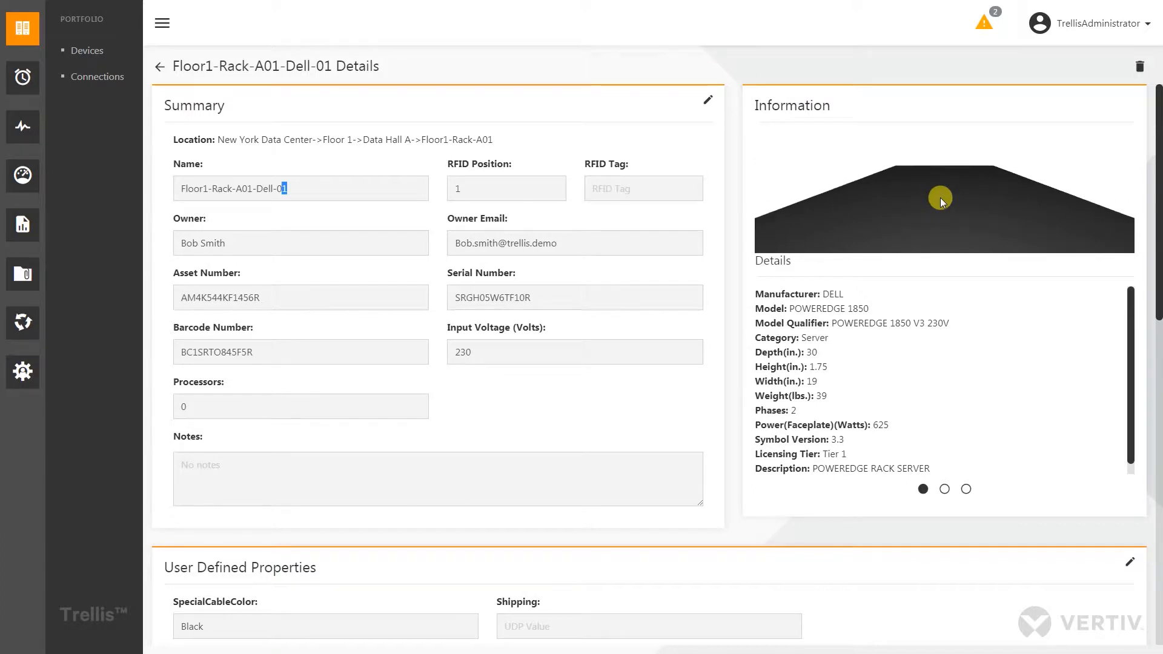
{"action": "left_click", "coordinate": [942, 208]}
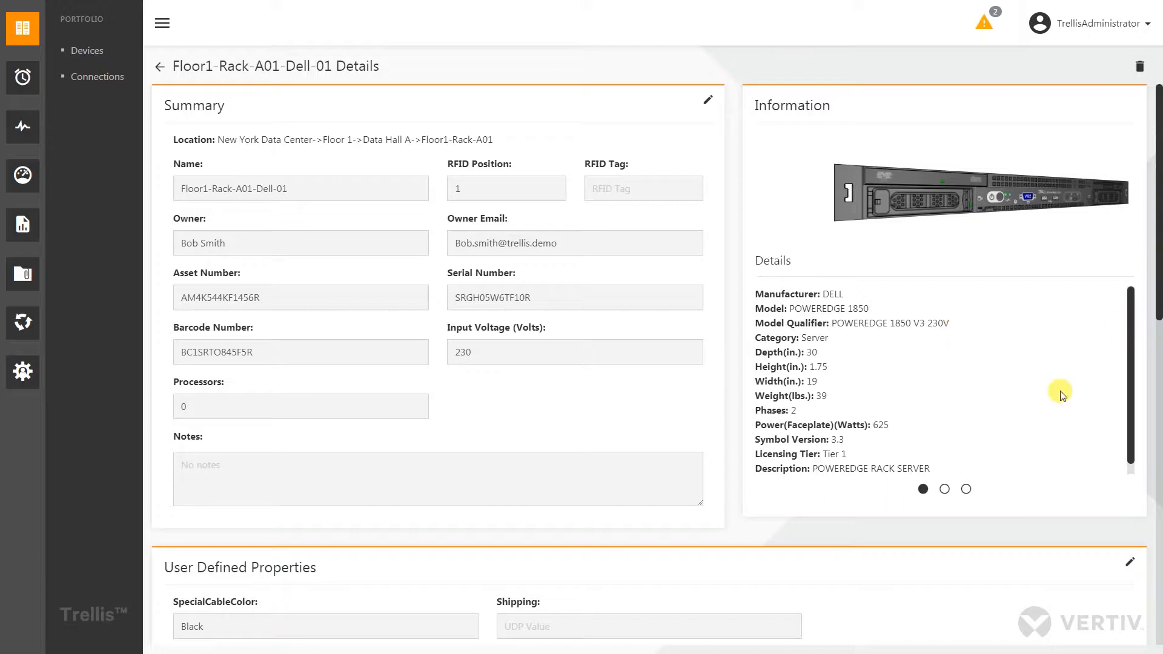
{"action": "left_click", "coordinate": [945, 490]}
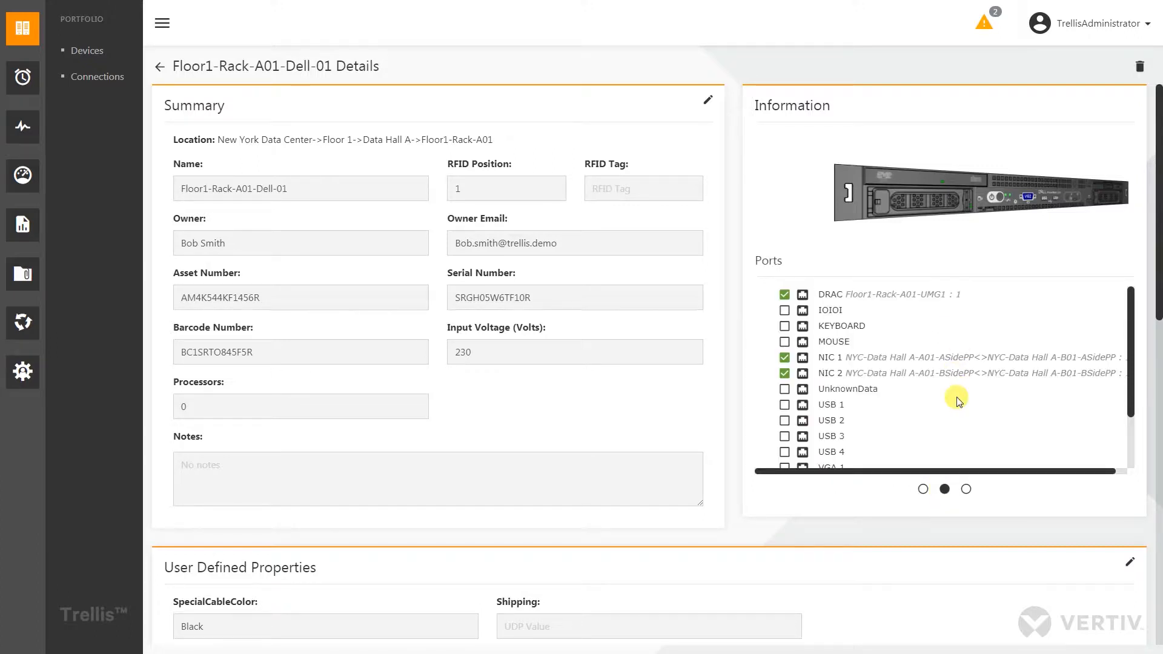
{"action": "left_click", "coordinate": [966, 489]}
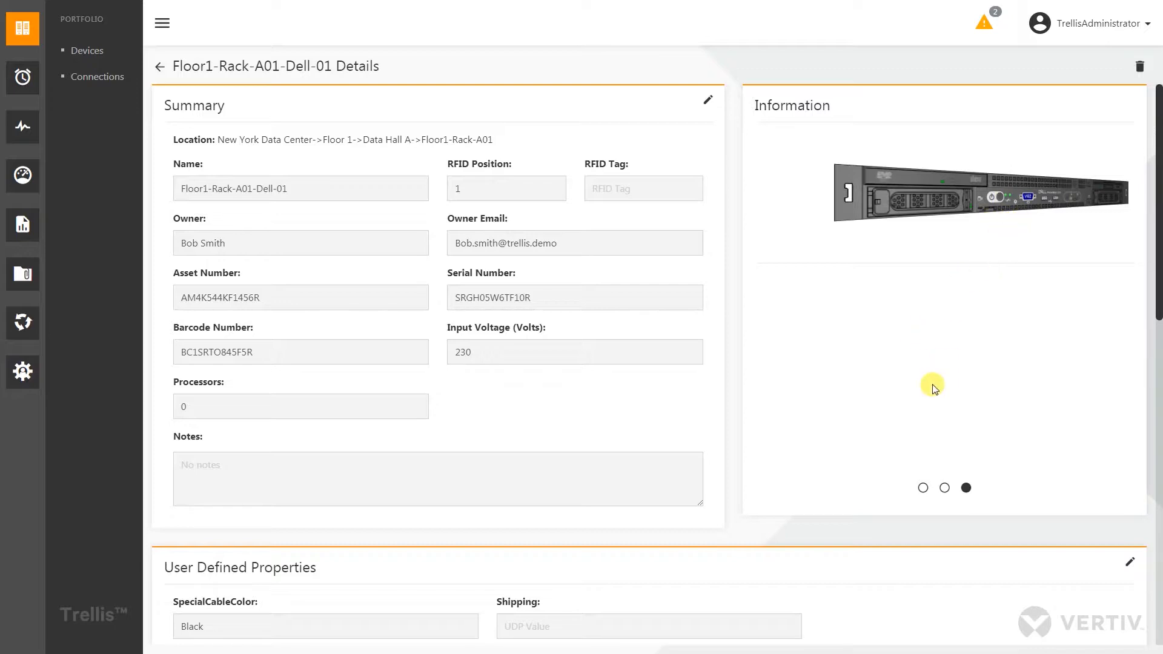
{"action": "left_click", "coordinate": [944, 488]}
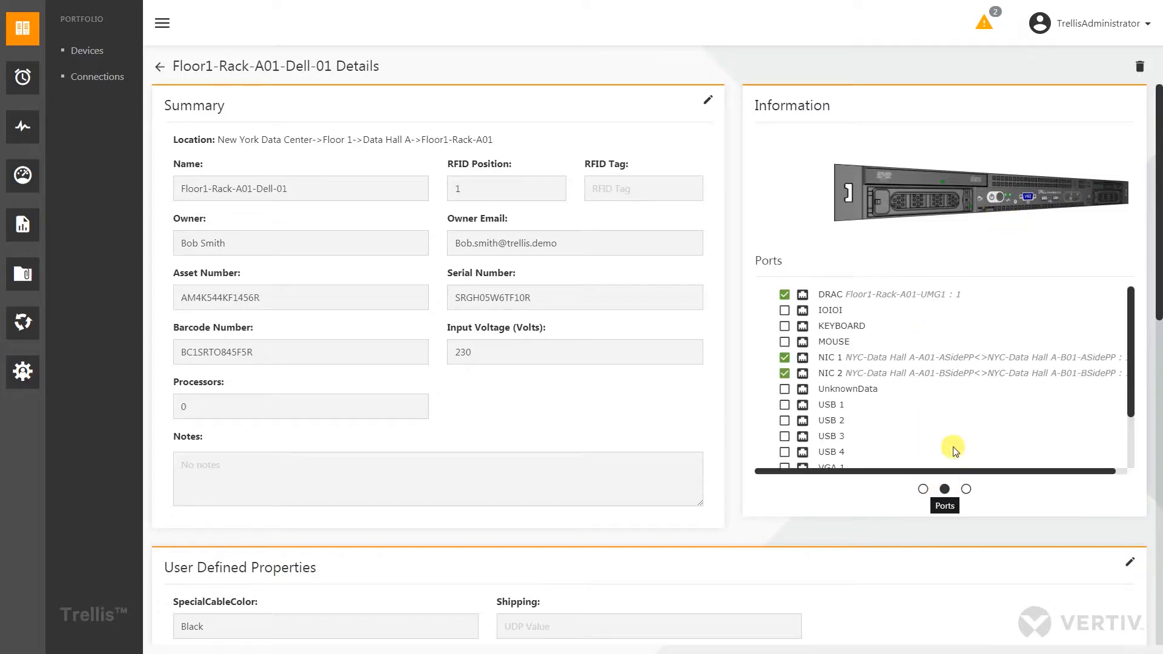
Open the User Defined Properties for editing at the SpecialCableColor value, and cancel the edit
{"action": "scroll", "coordinate": [602, 402], "scroll_direction": "down", "scroll_amount": 4}
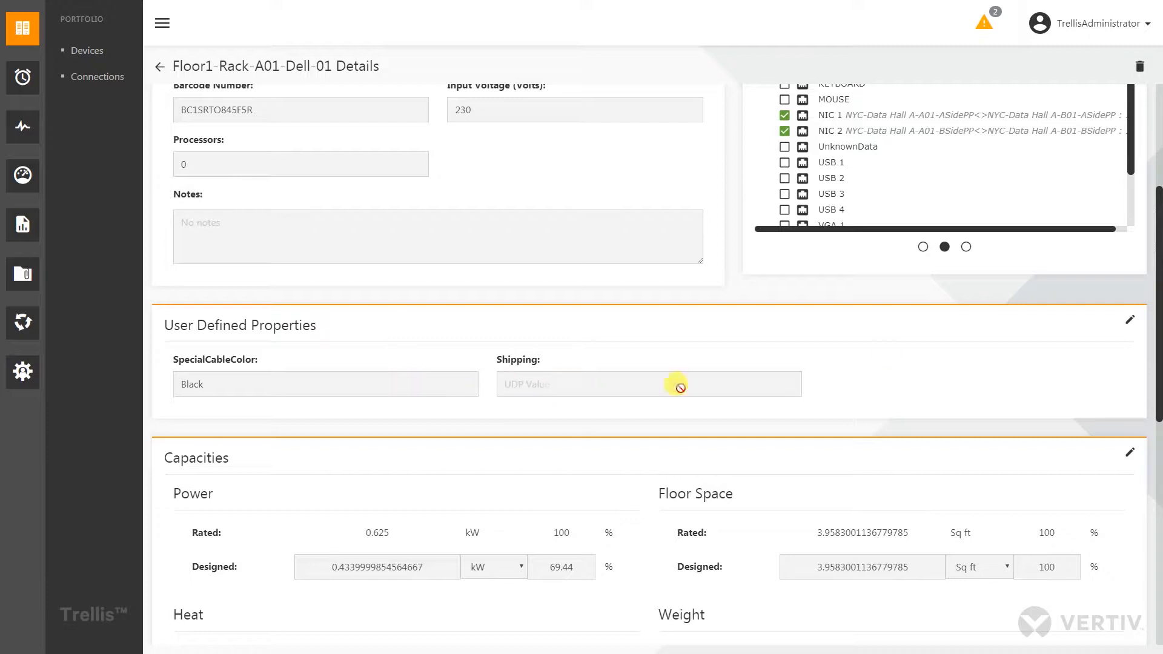
{"action": "left_click", "coordinate": [1129, 320]}
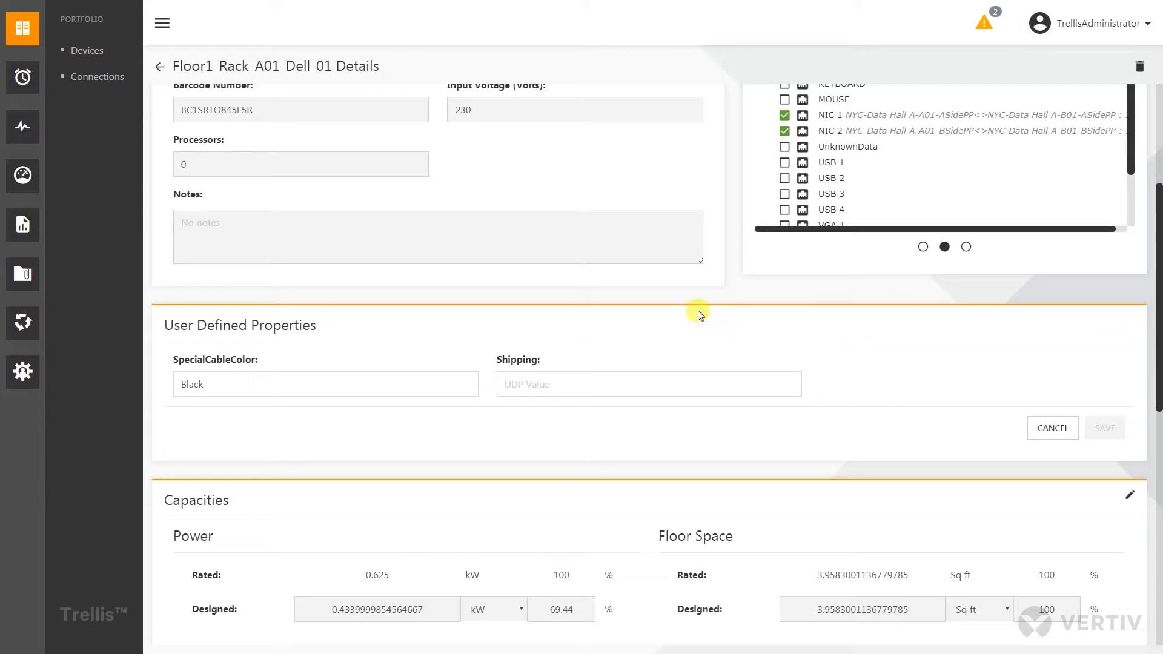
{"action": "left_click", "coordinate": [233, 383]}
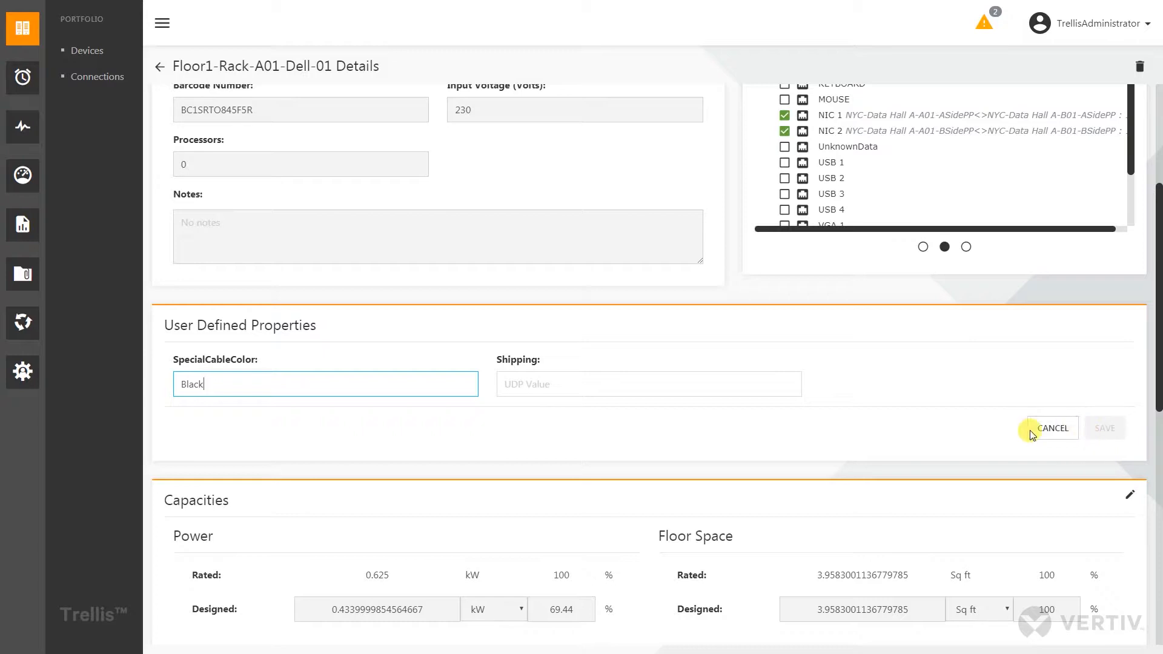
{"action": "left_click", "coordinate": [1054, 429]}
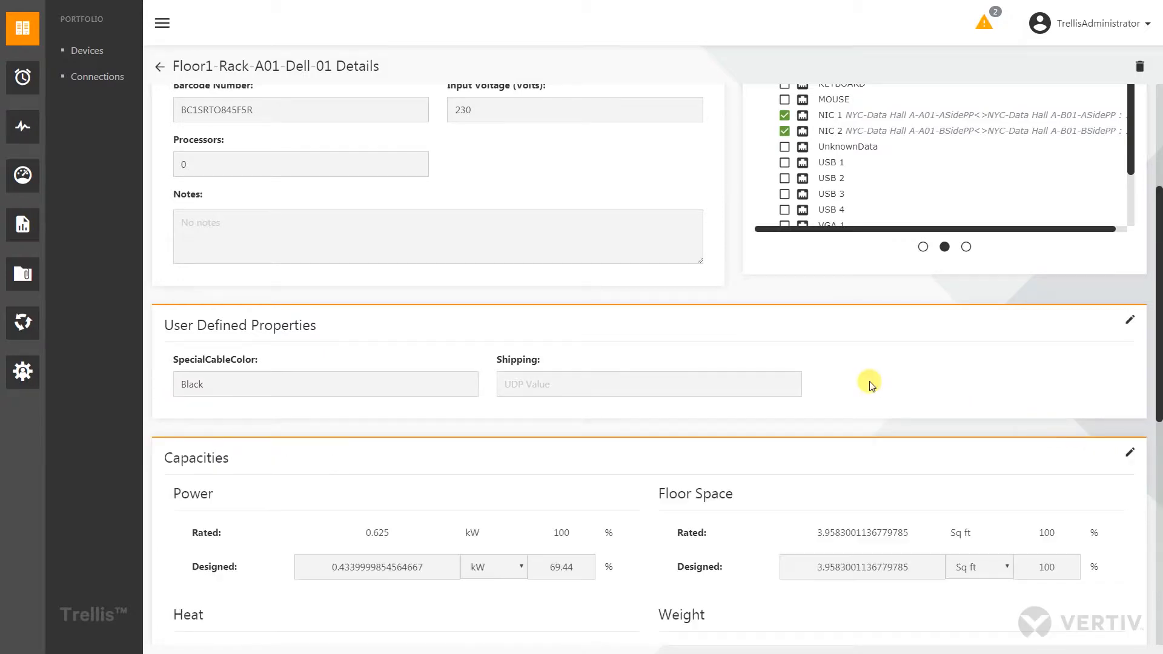
Open the Capacities for editing, check the designed power value and its unit options, and cancel the edit
{"action": "scroll", "coordinate": [870, 383], "scroll_direction": "down", "scroll_amount": 4}
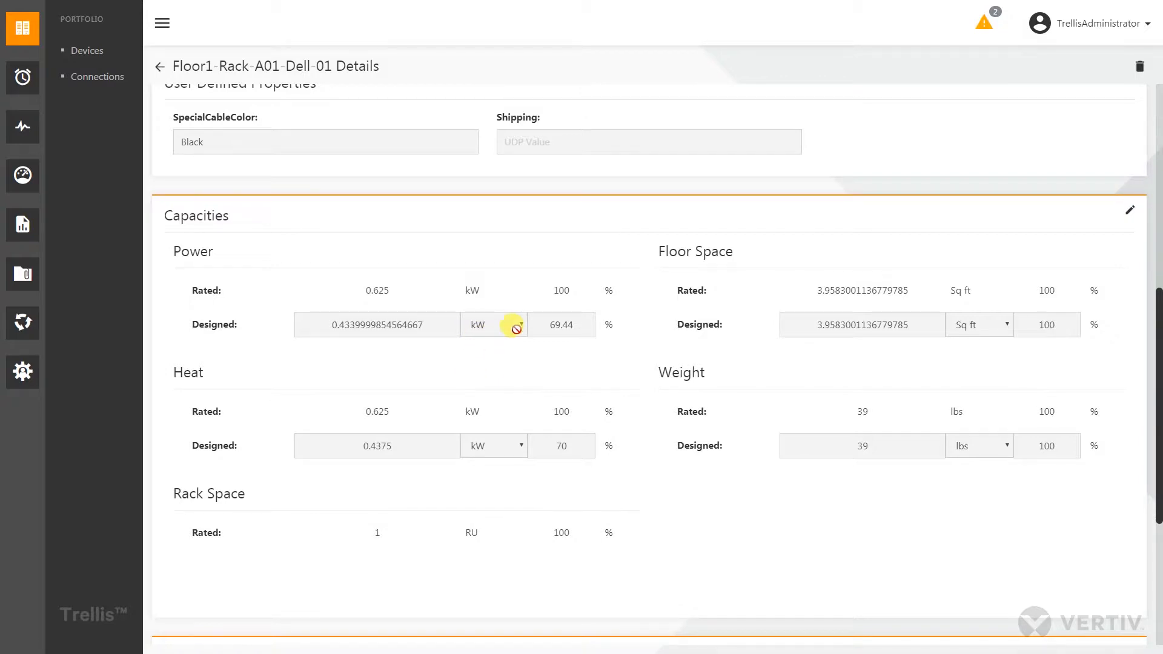
{"action": "left_click", "coordinate": [1130, 212]}
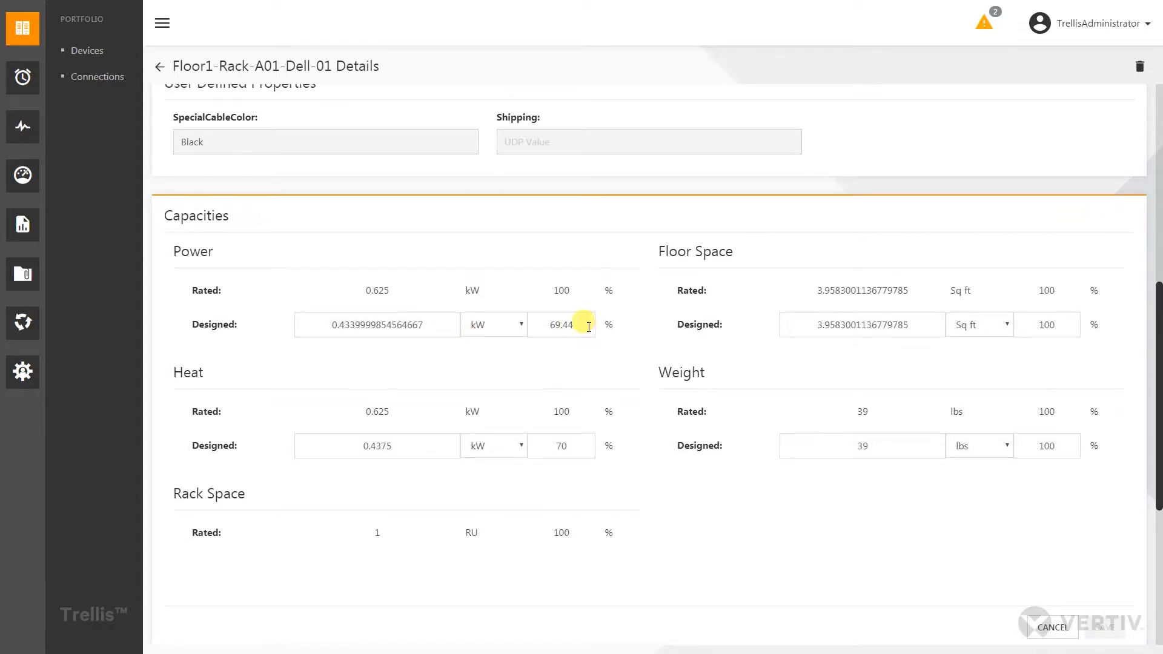
{"action": "left_click_drag", "start_coordinate": [586, 327], "coordinate": [550, 325]}
{"action": "left_click_drag", "start_coordinate": [425, 325], "coordinate": [340, 324]}
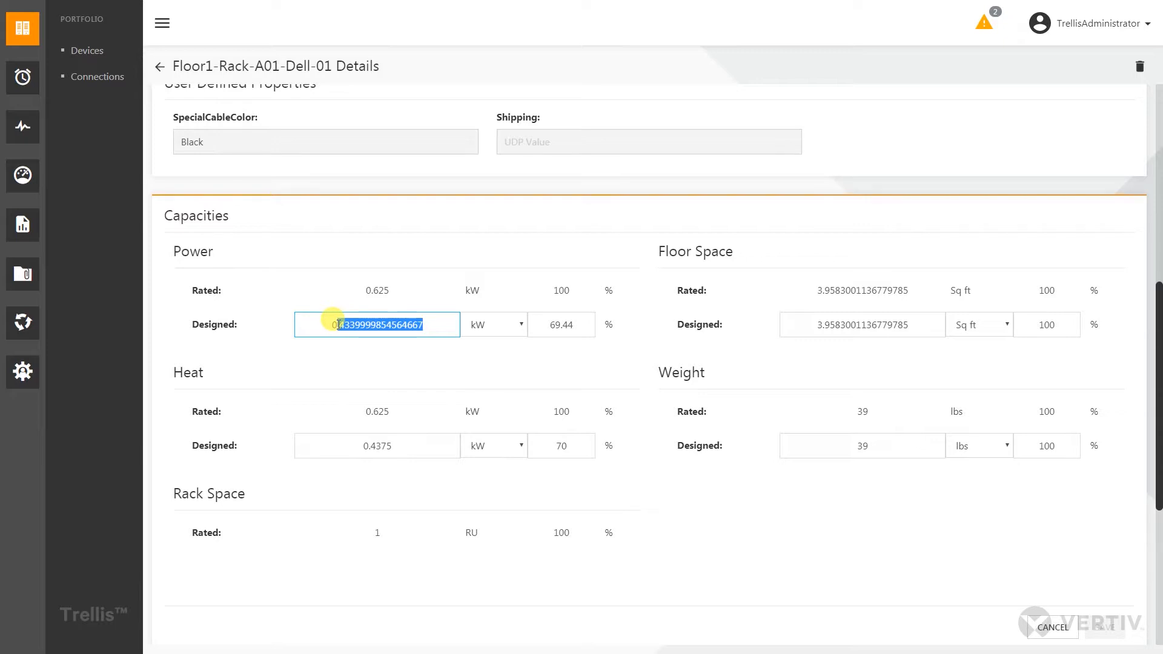
{"action": "left_click", "coordinate": [426, 324]}
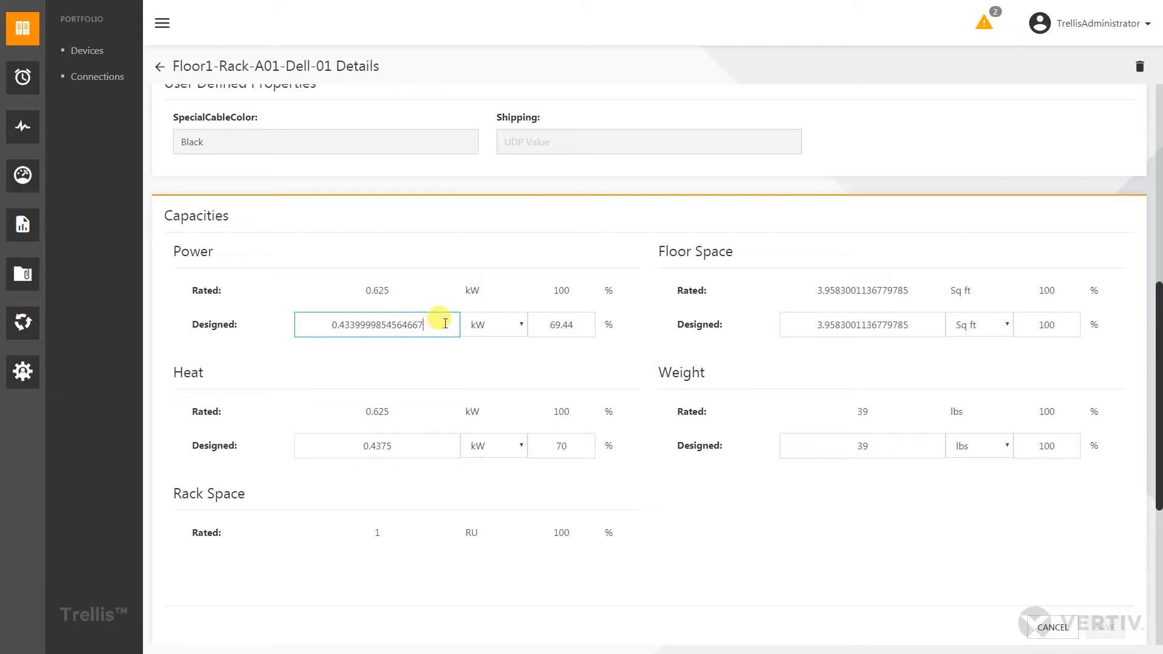
{"action": "left_click", "coordinate": [515, 325]}
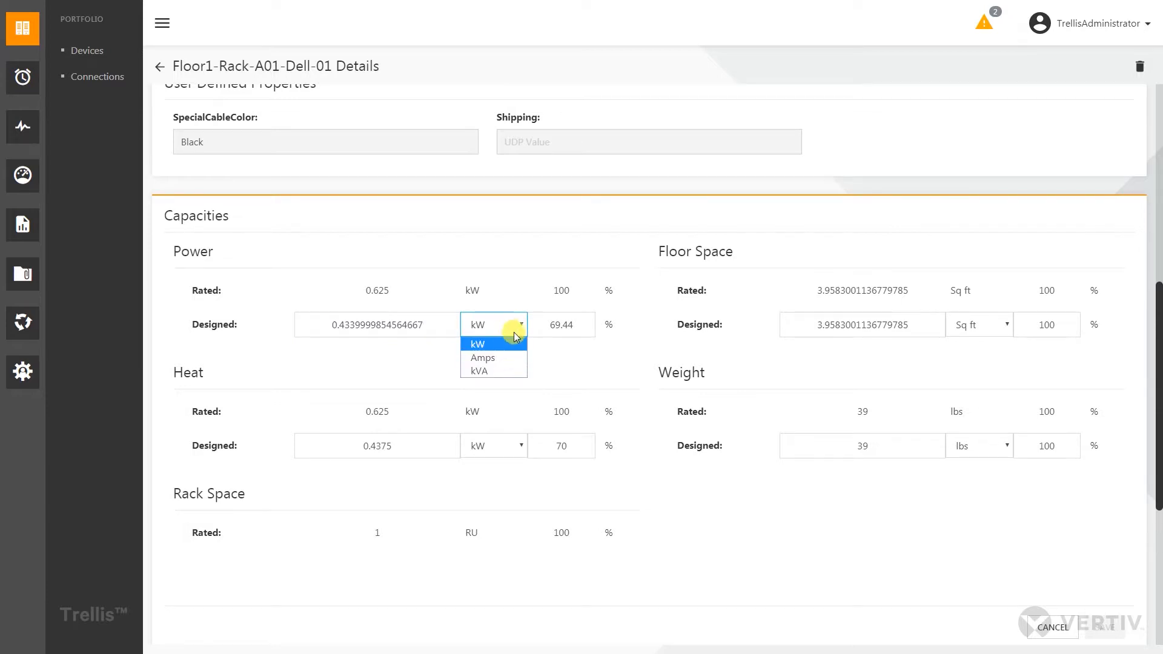
{"action": "left_click", "coordinate": [544, 348]}
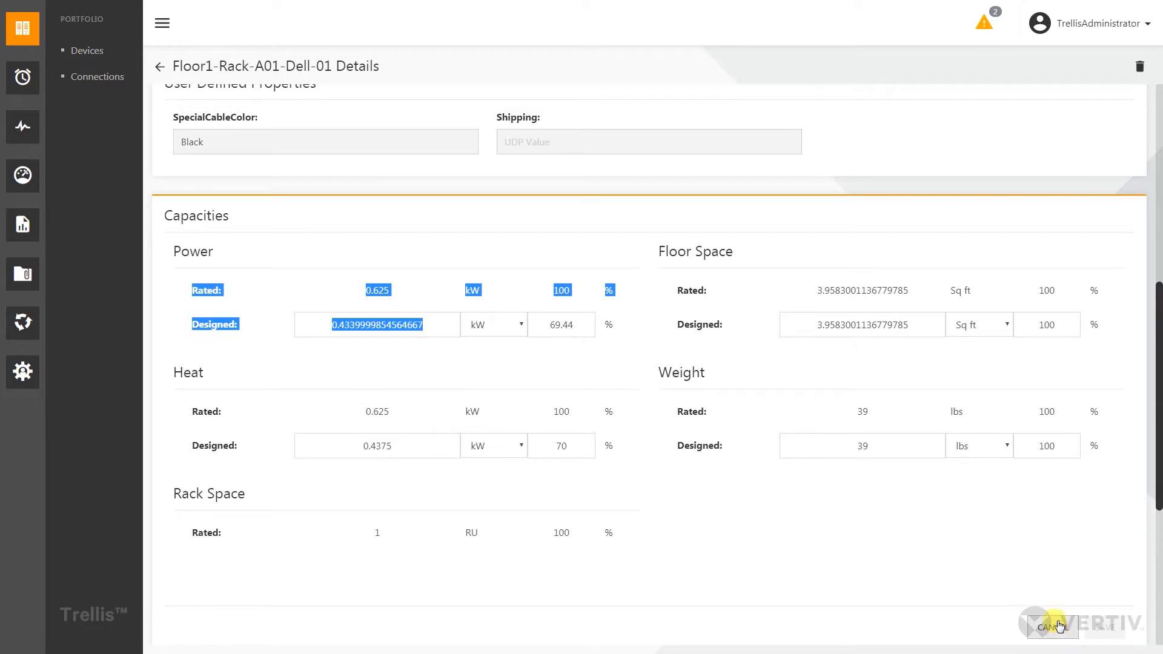
{"action": "scroll", "coordinate": [1034, 577], "scroll_direction": "down", "scroll_amount": 4}
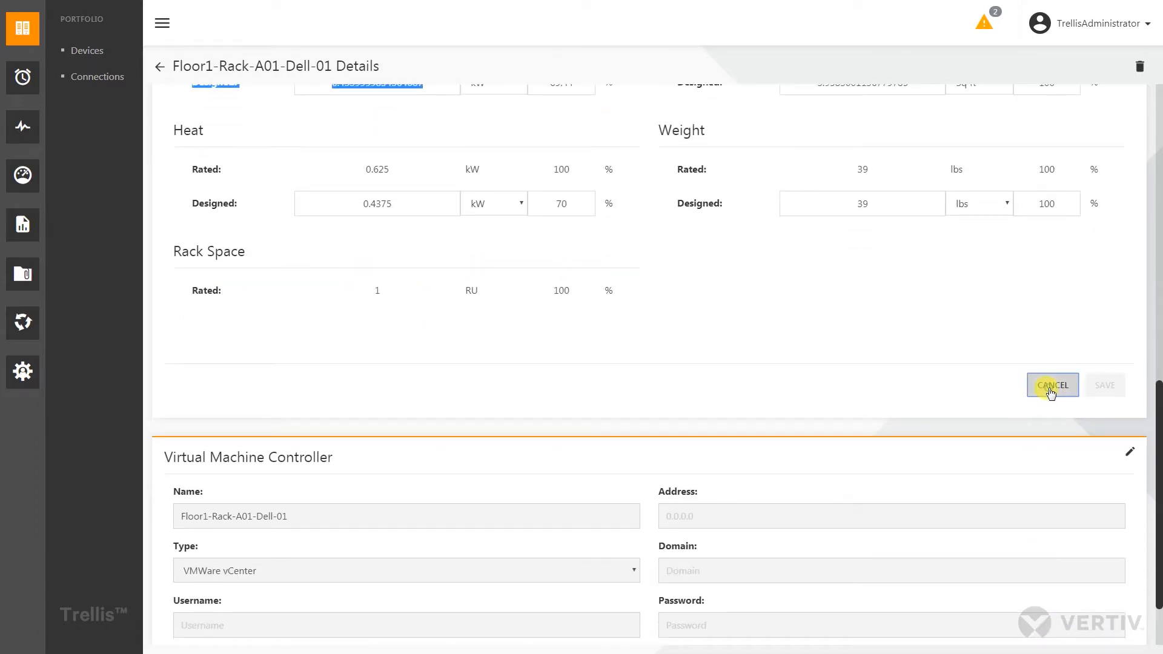
{"action": "left_click", "coordinate": [1051, 388]}
Open the Virtual Machine Controller settings for editing, review the Type options, and return to the device list without saving
{"action": "scroll", "coordinate": [617, 399], "scroll_direction": "down", "scroll_amount": 2}
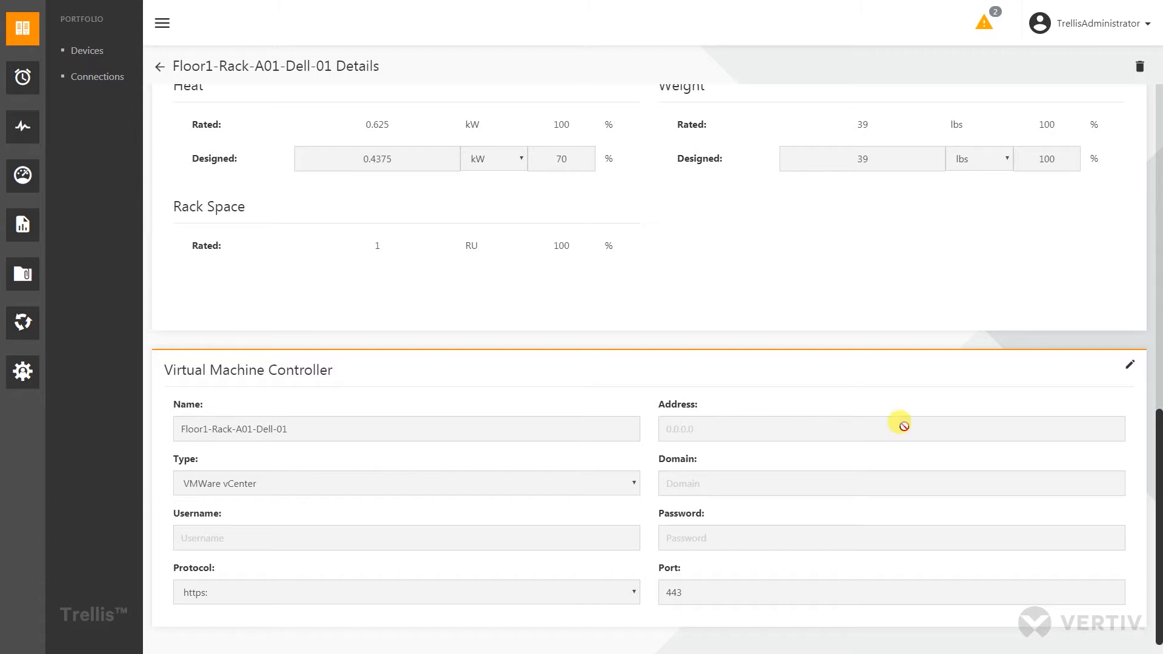
{"action": "left_click", "coordinate": [1130, 364]}
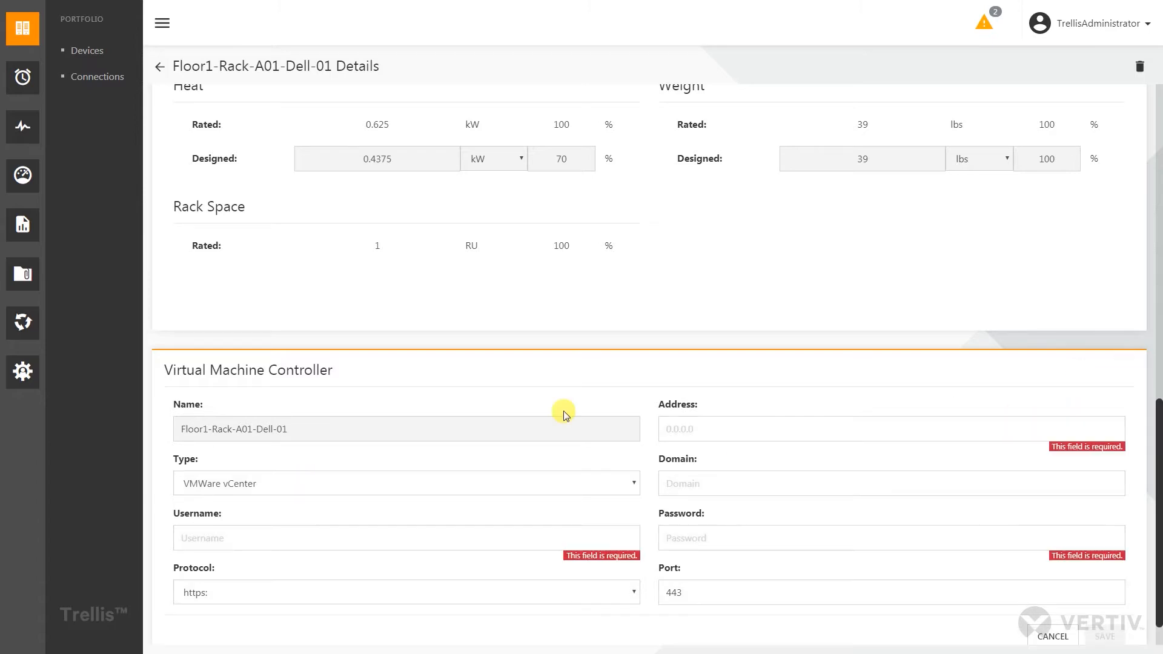
{"action": "left_click", "coordinate": [357, 485]}
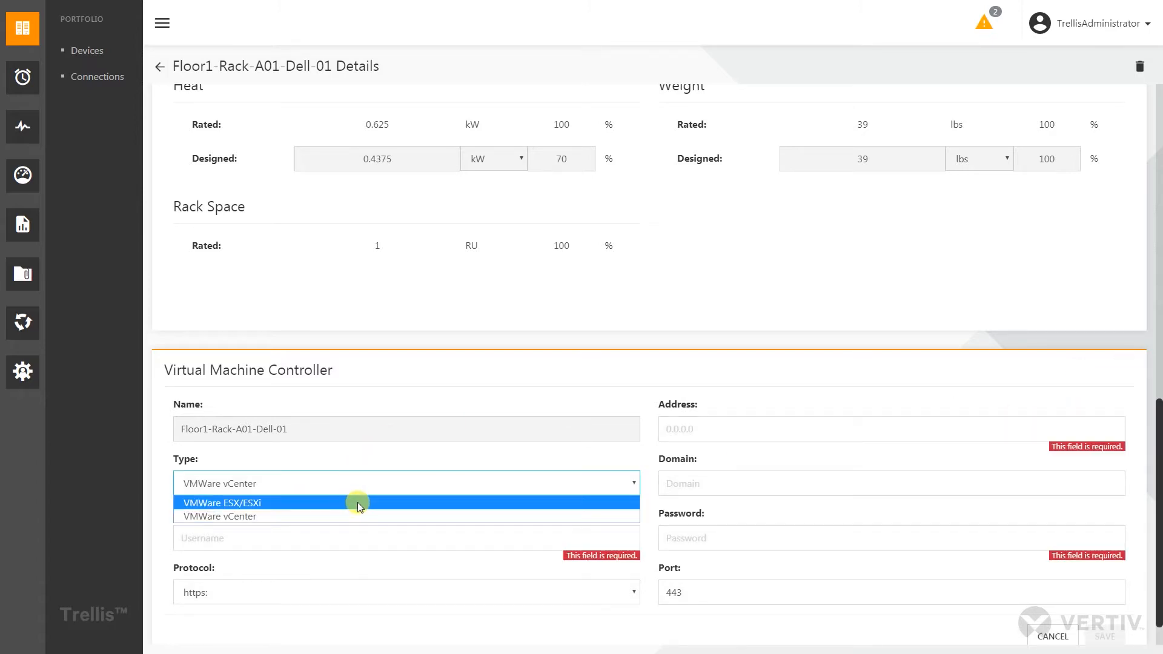
{"action": "left_click", "coordinate": [387, 481]}
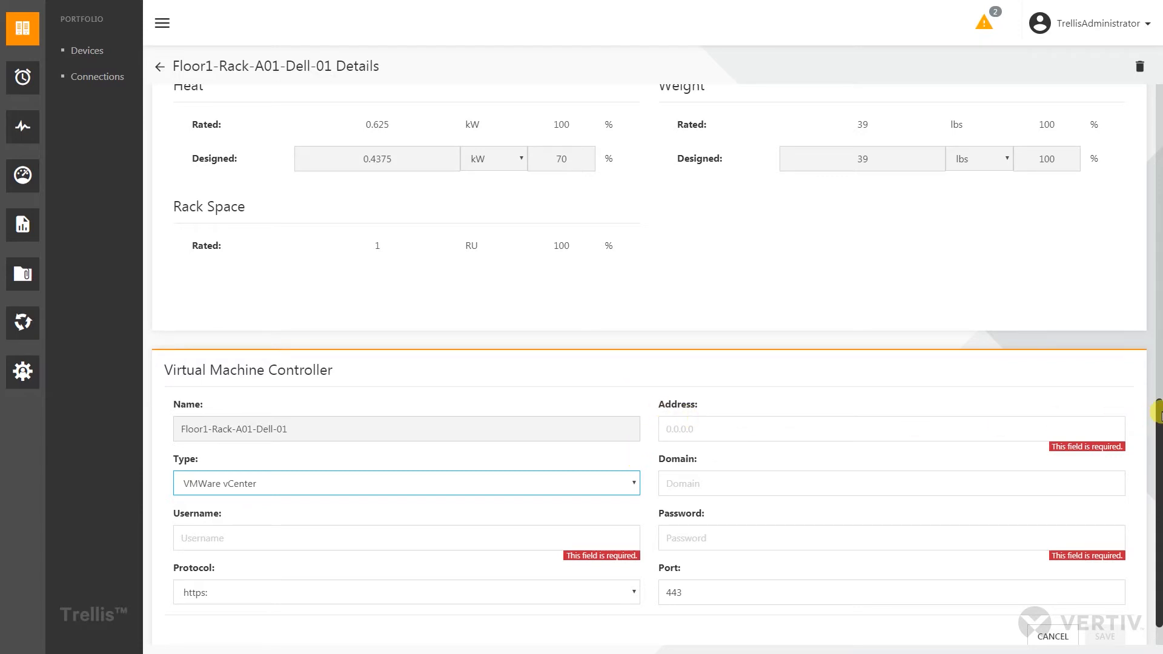
{"action": "scroll", "coordinate": [1157, 427], "scroll_direction": "down", "scroll_amount": 2}
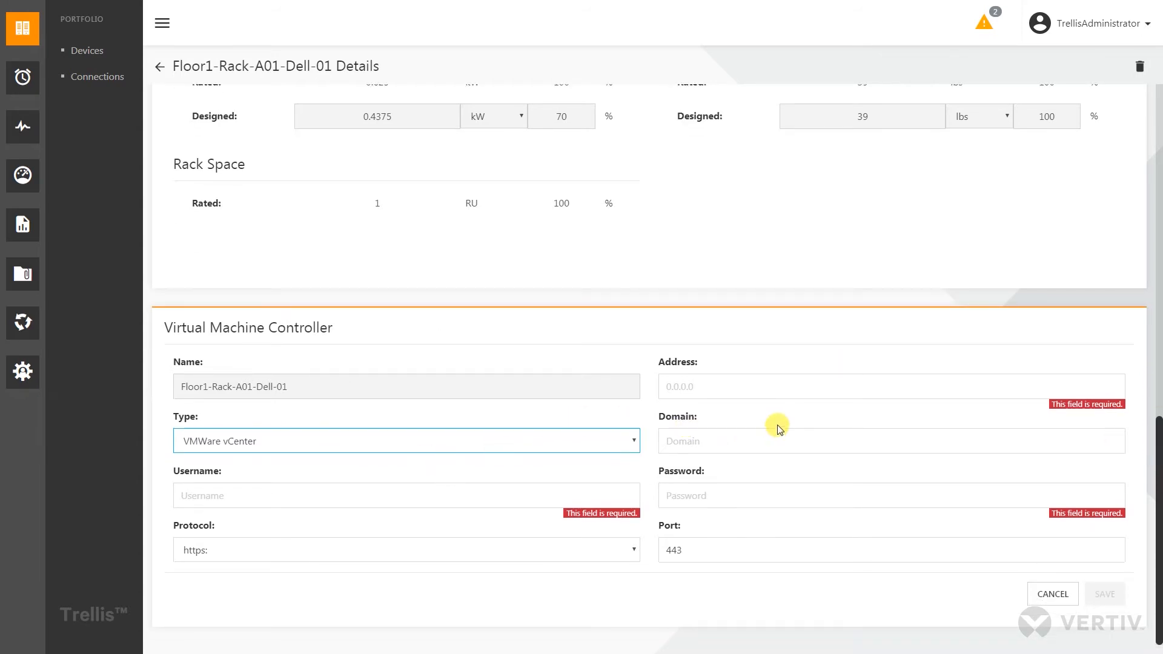
{"action": "left_click_drag", "start_coordinate": [1157, 448], "coordinate": [1138, 100]}
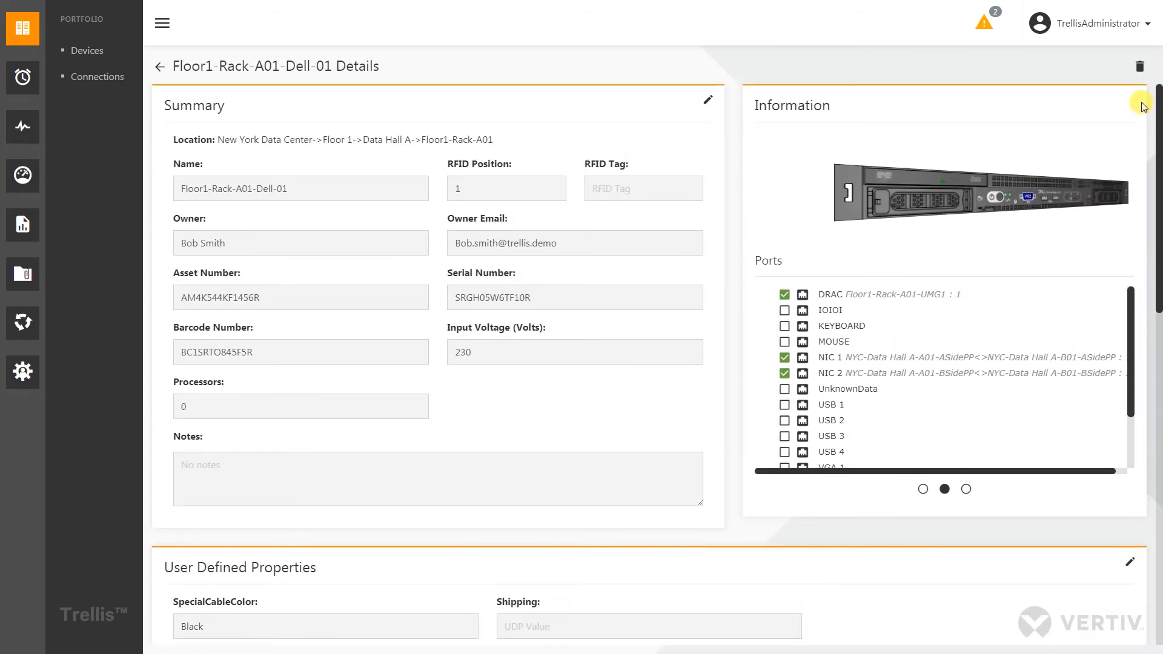
{"action": "left_click", "coordinate": [156, 68]}
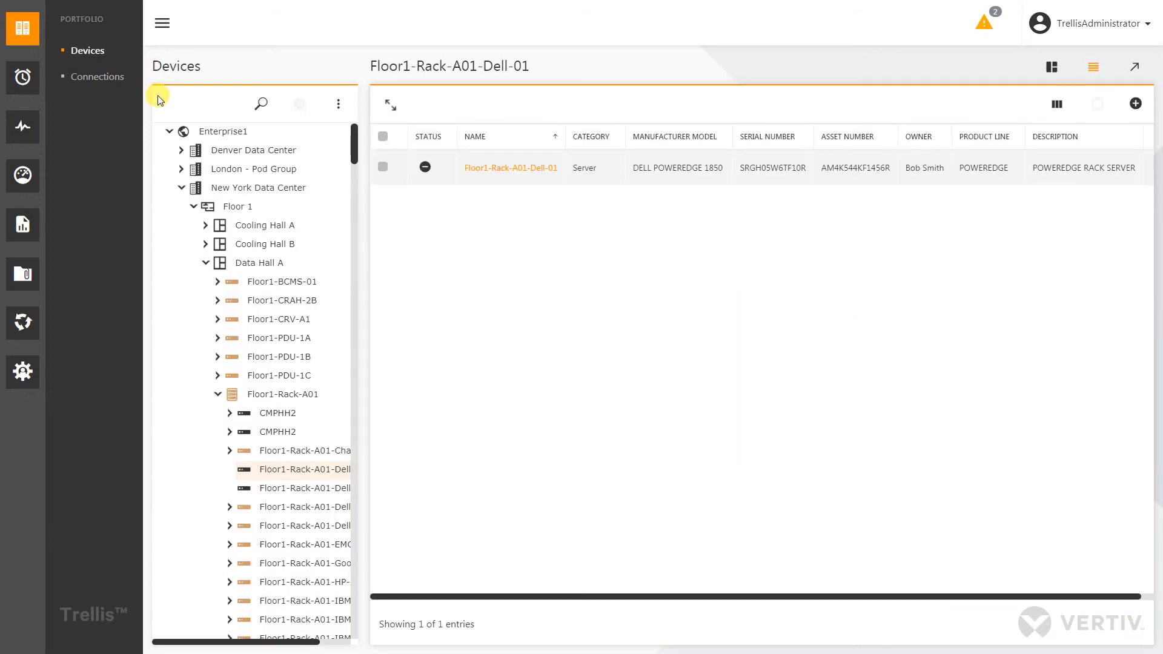
List the devices in Floor1-Rack-A01 and open the details of Floor1-Rack-A01-IBM-02 from its row
{"action": "left_click", "coordinate": [292, 395]}
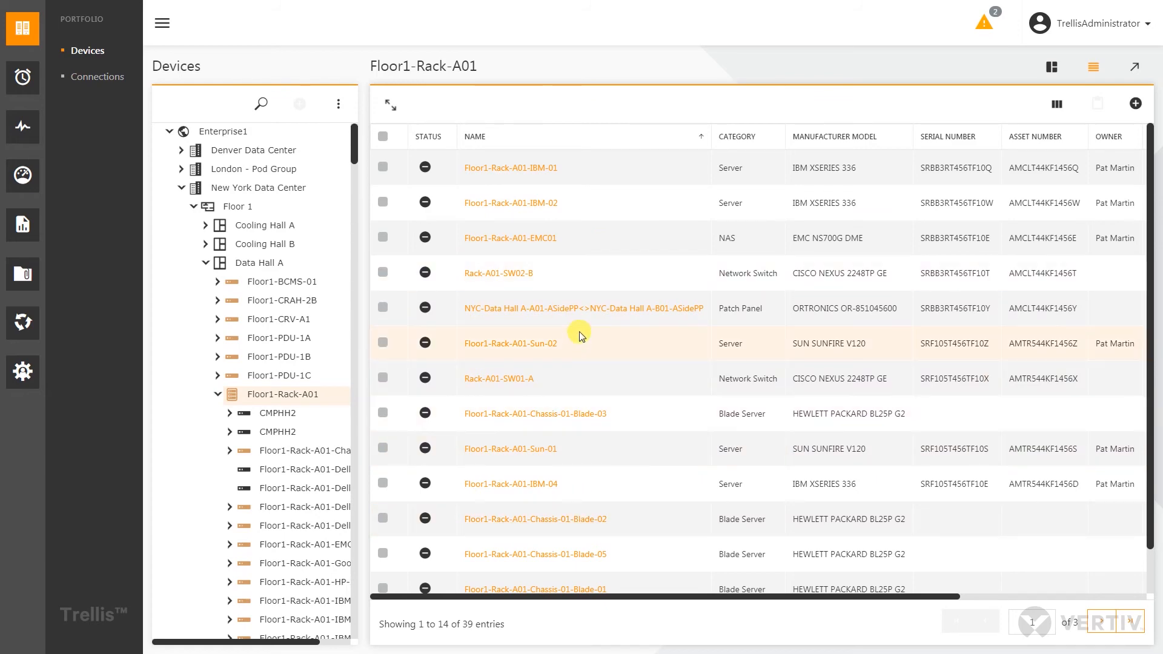
{"action": "left_click_drag", "start_coordinate": [718, 594], "coordinate": [924, 591]}
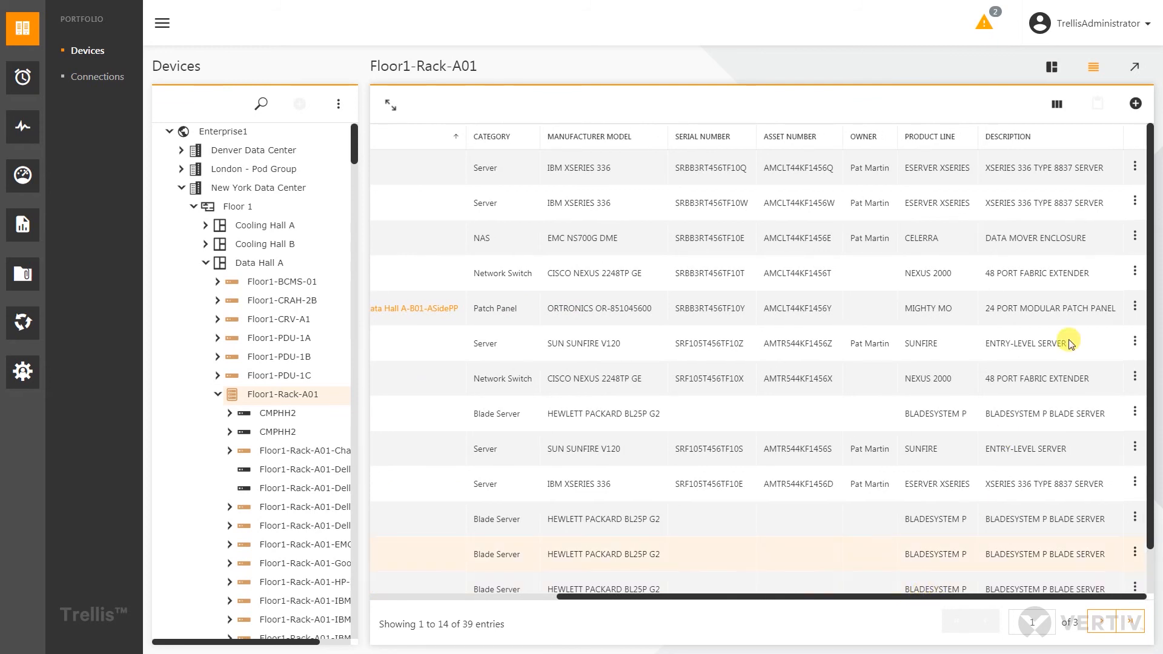
{"action": "left_click", "coordinate": [1134, 205]}
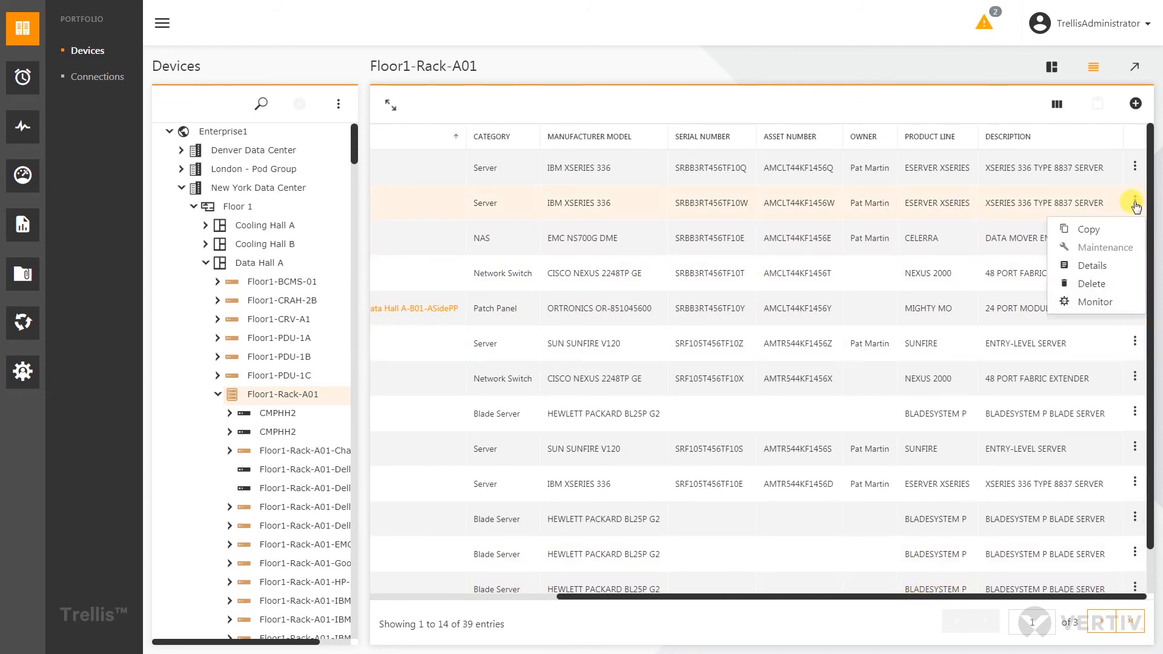
{"action": "left_click", "coordinate": [1093, 266]}
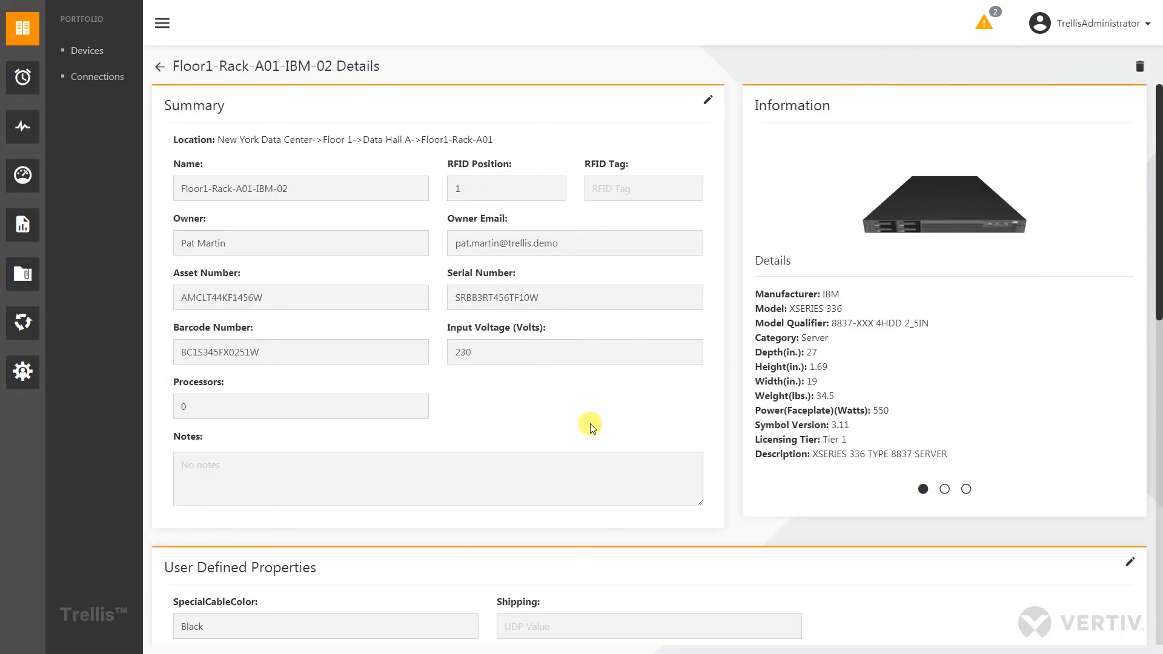